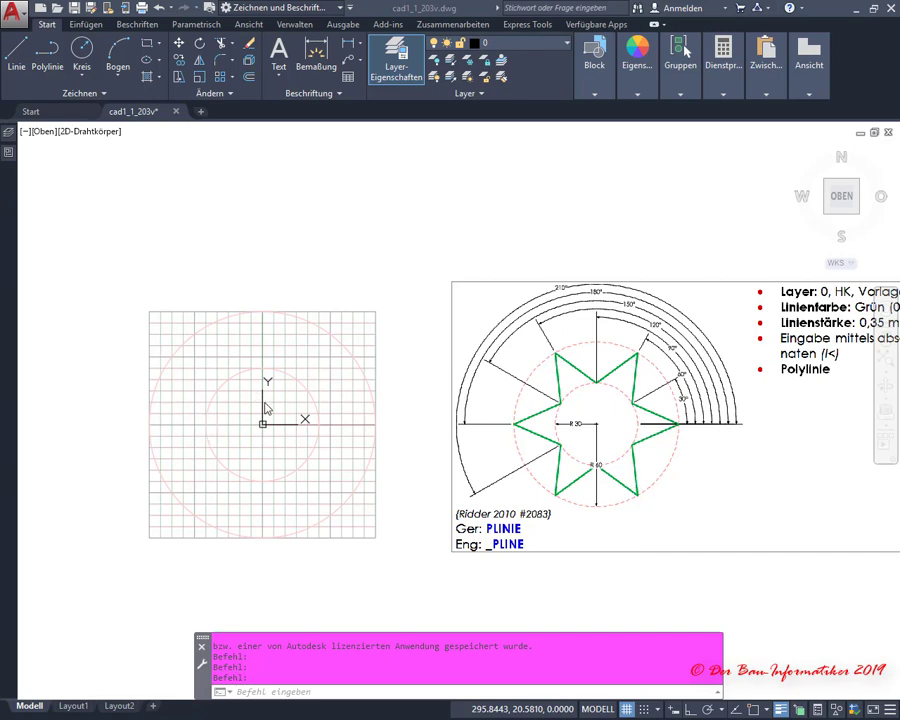
Bring the template's full legend into view and confirm layer 0 stays current
scroll(265, 405, "up", 2)
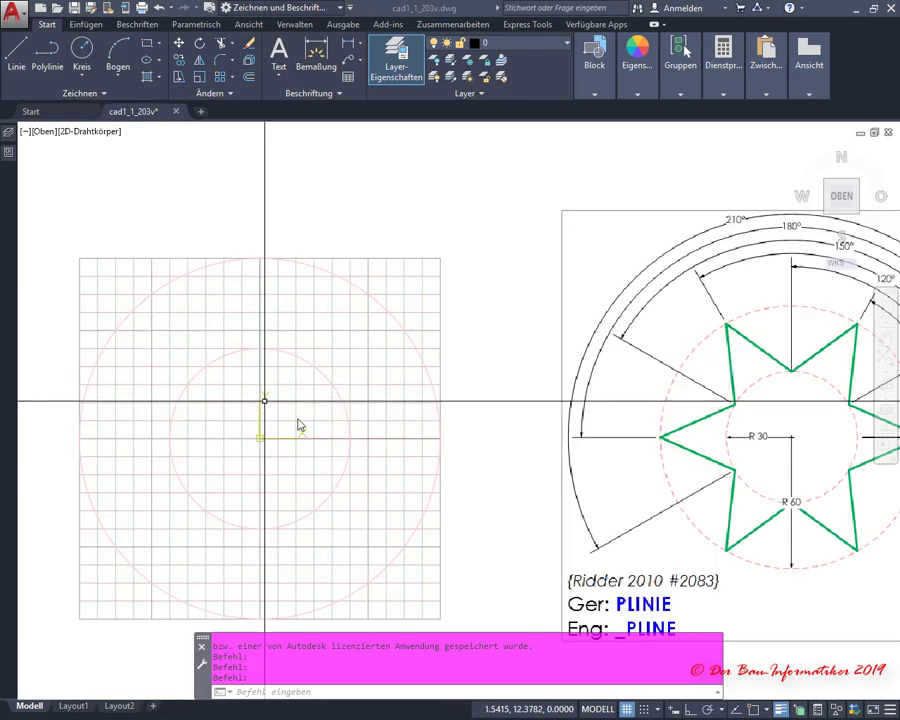
scroll(375, 410, "down", 2)
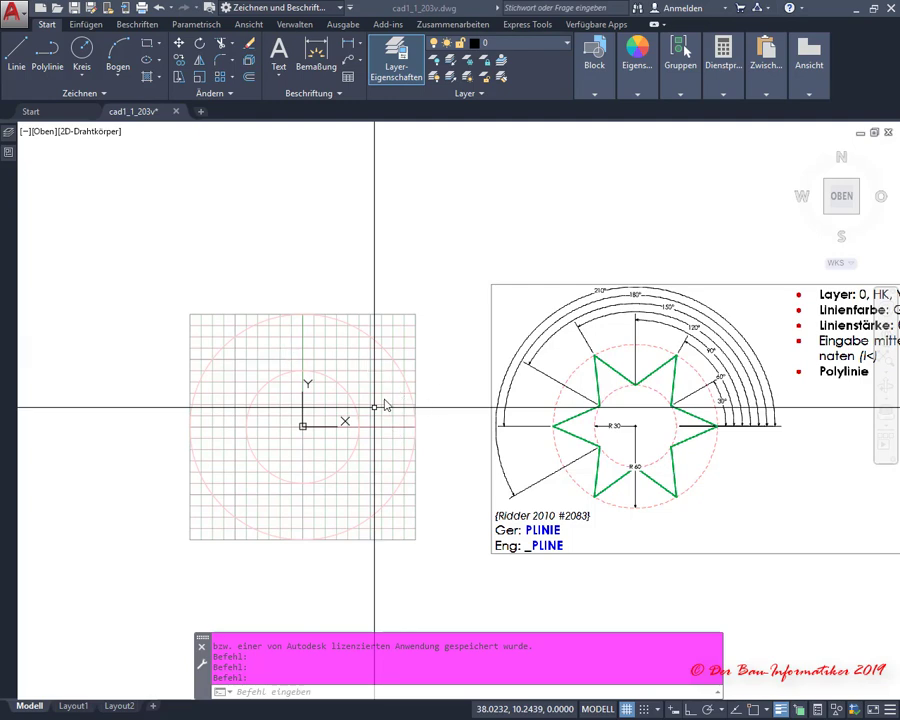
scroll(378, 405, "up", 2)
scroll(378, 400, "down", 2)
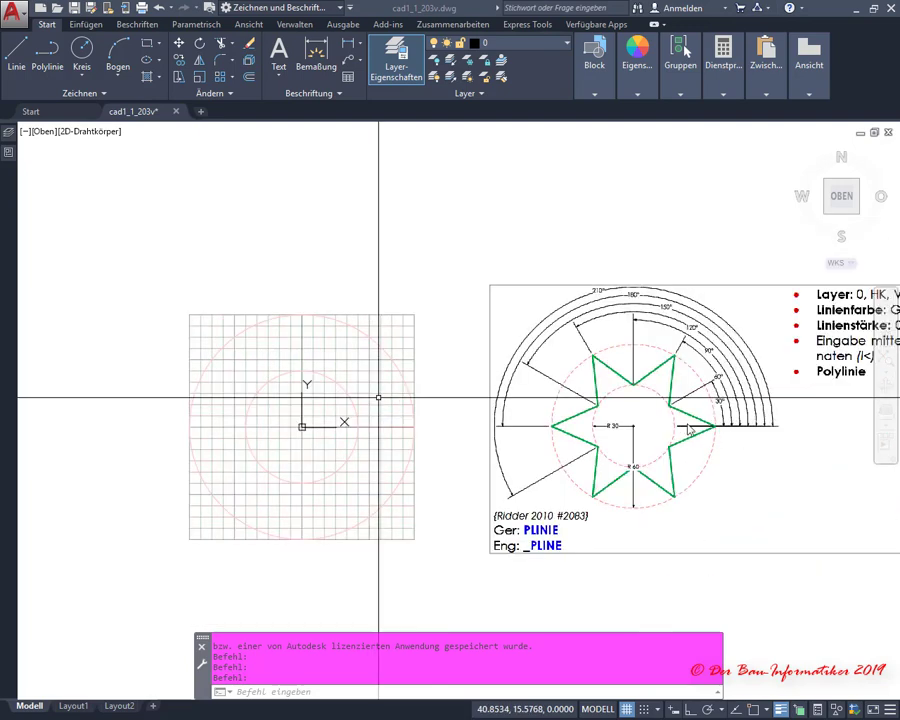
middle_click_drag(718, 418, 538, 416)
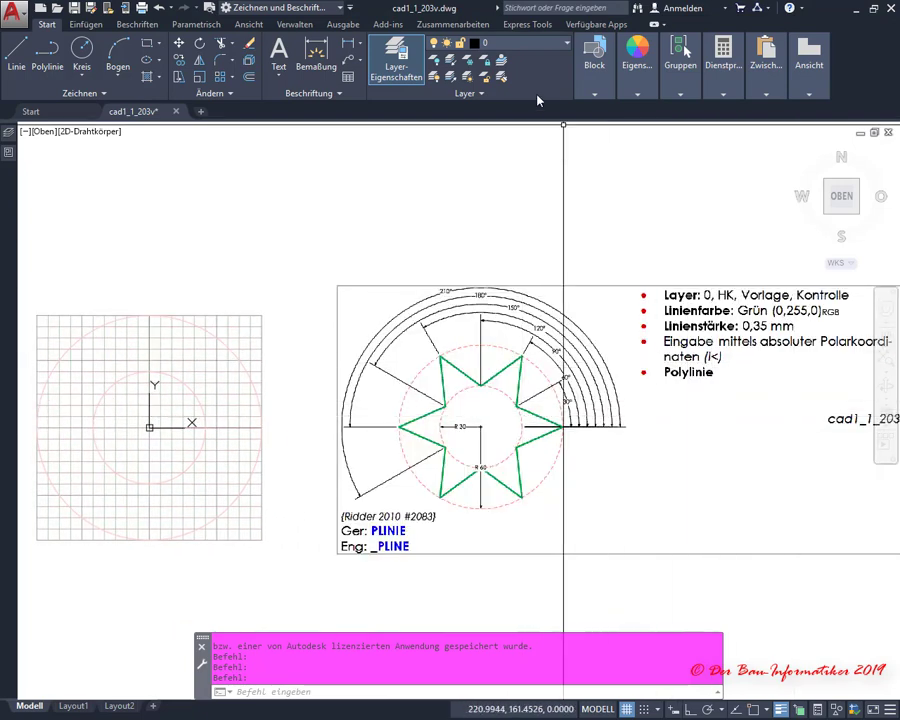
left_click(512, 47)
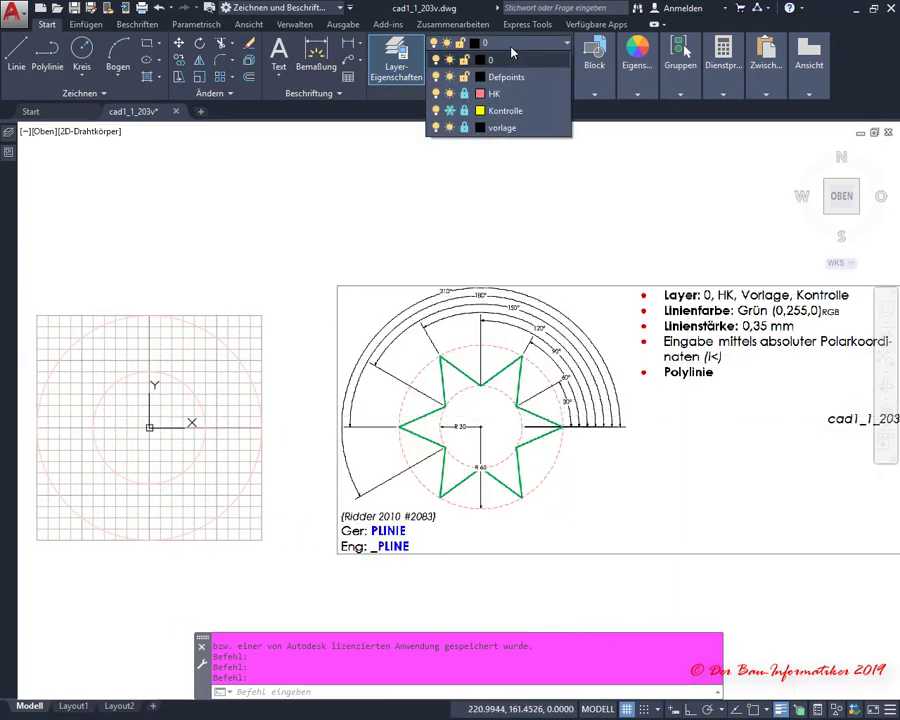
left_click(512, 52)
Set current colour to Grün, linetype VonLayer and lineweight 0.35 mm
left_click(637, 93)
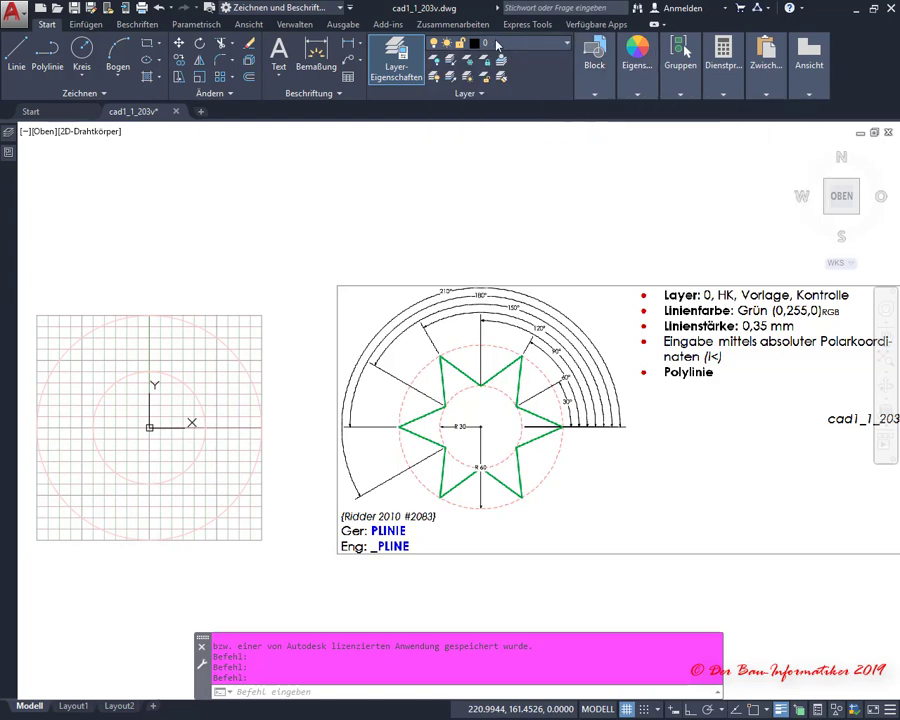
left_click(638, 94)
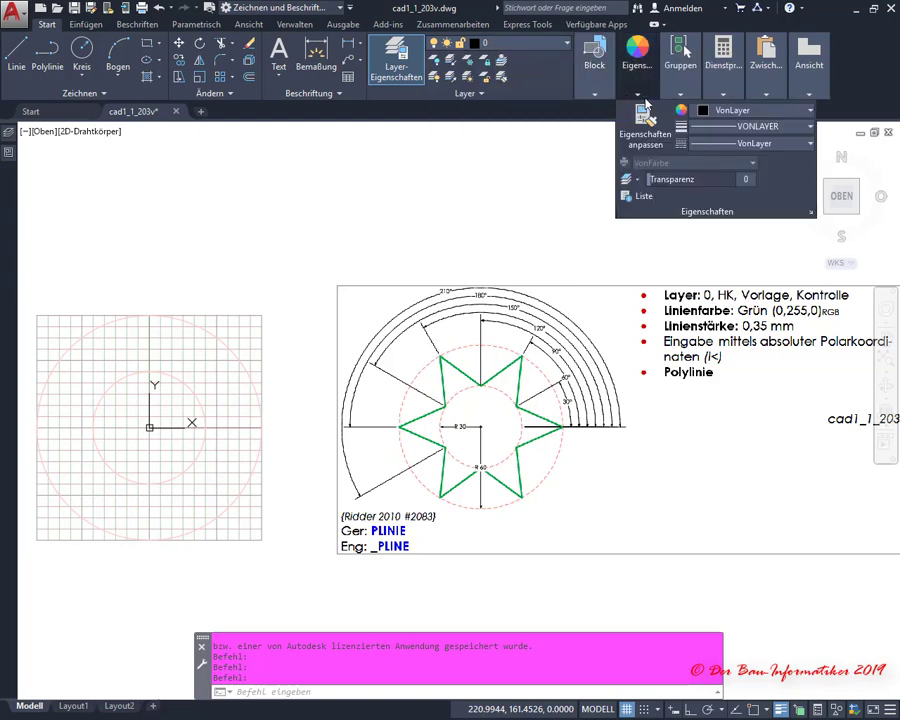
left_click(727, 112)
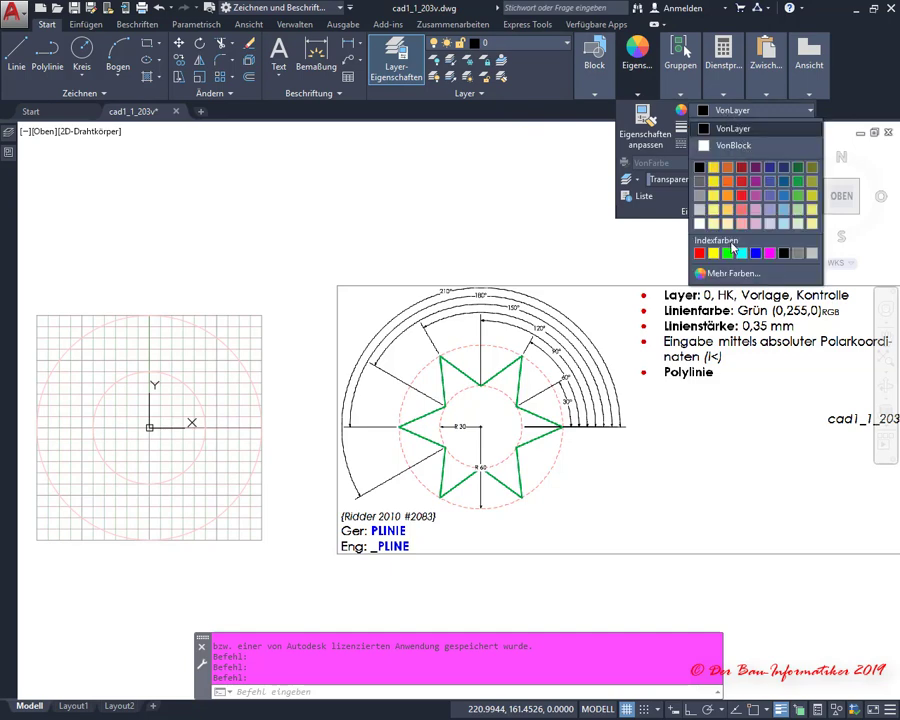
left_click(727, 253)
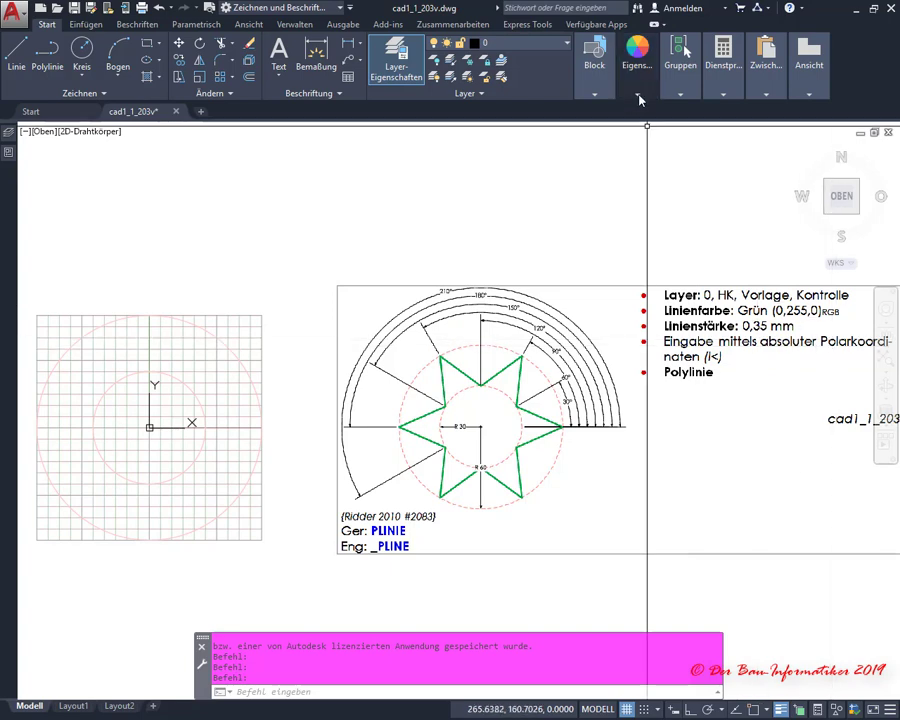
left_click(750, 143)
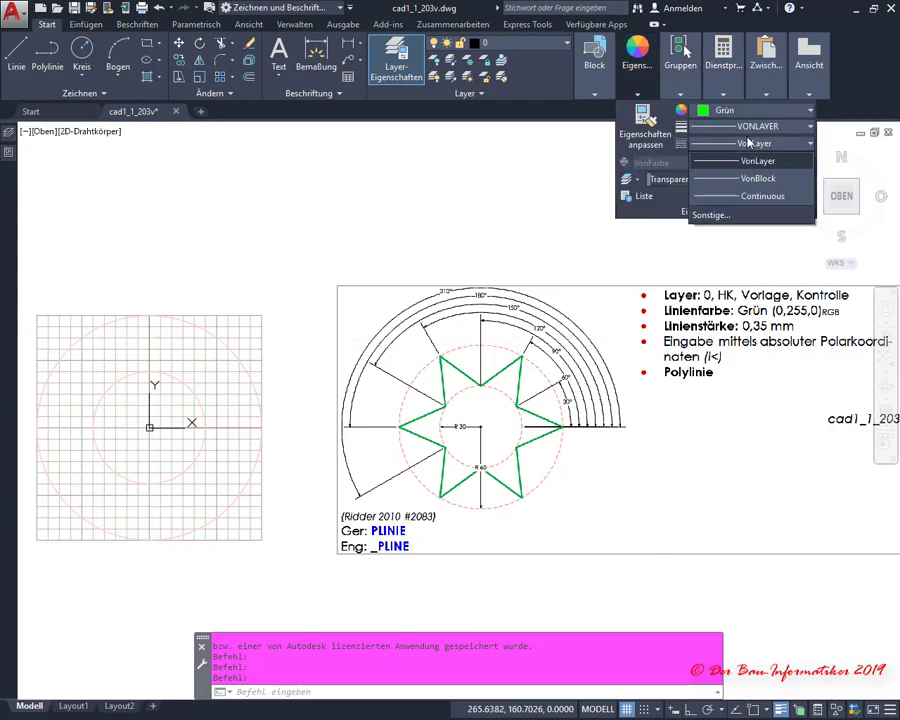
left_click(678, 131)
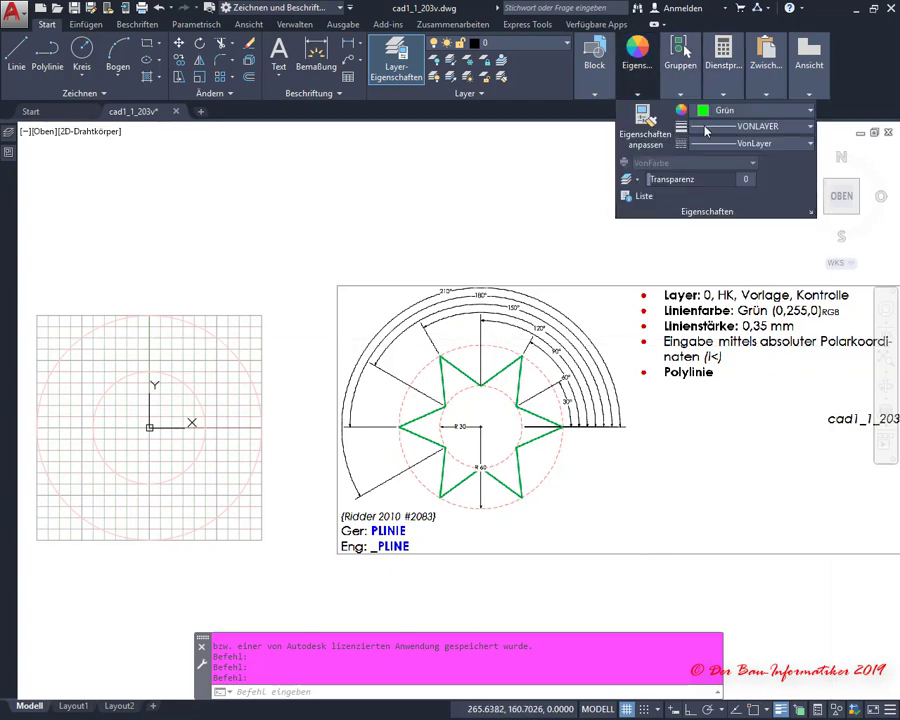
left_click(705, 128)
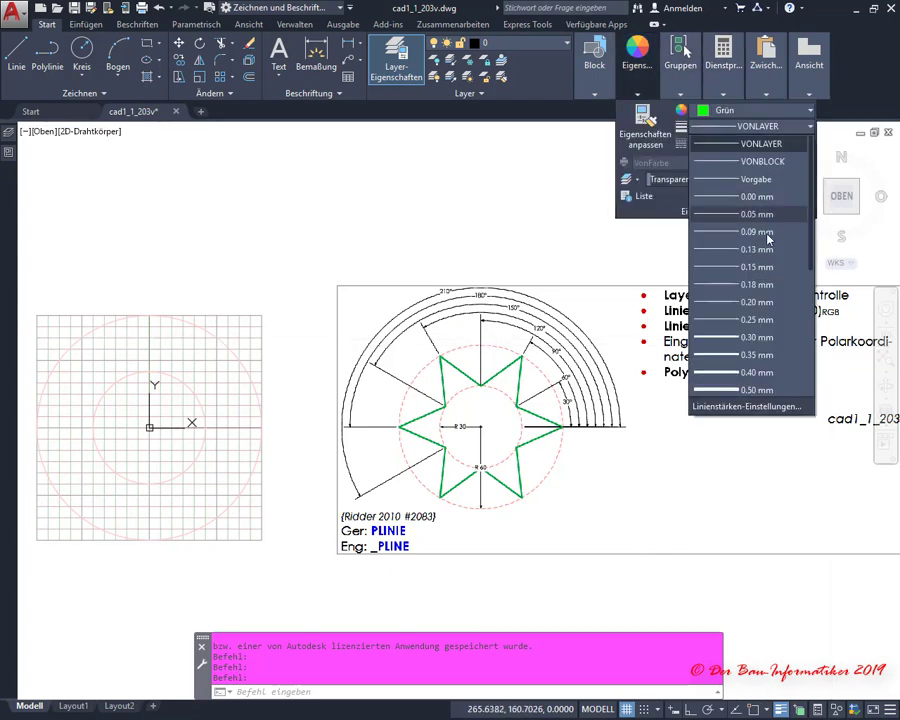
left_click(757, 355)
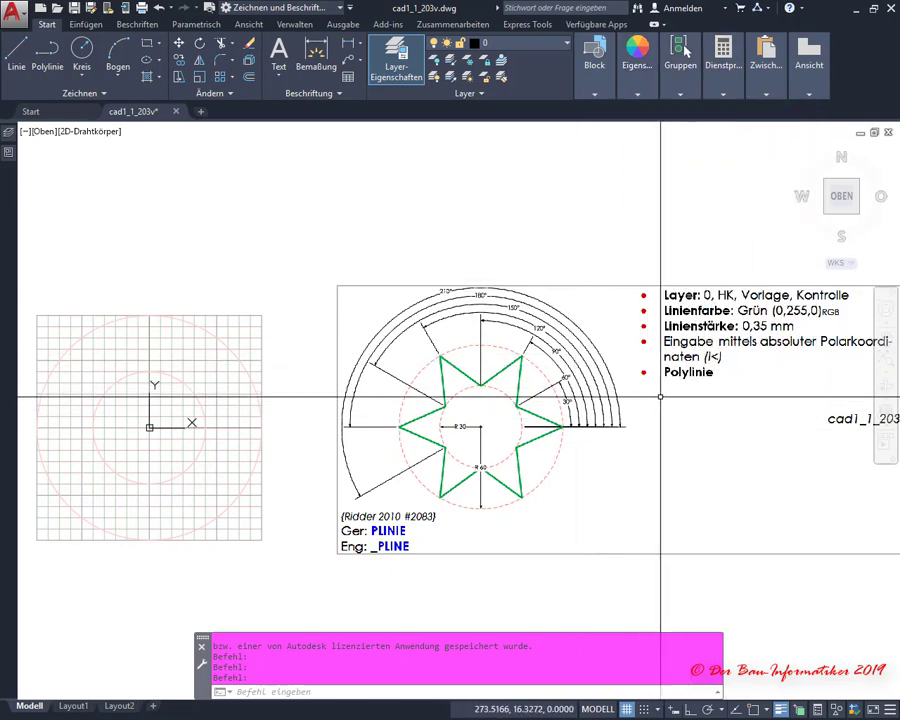
middle_click_drag(660, 397, 860, 400)
scroll(383, 415, "up", 2)
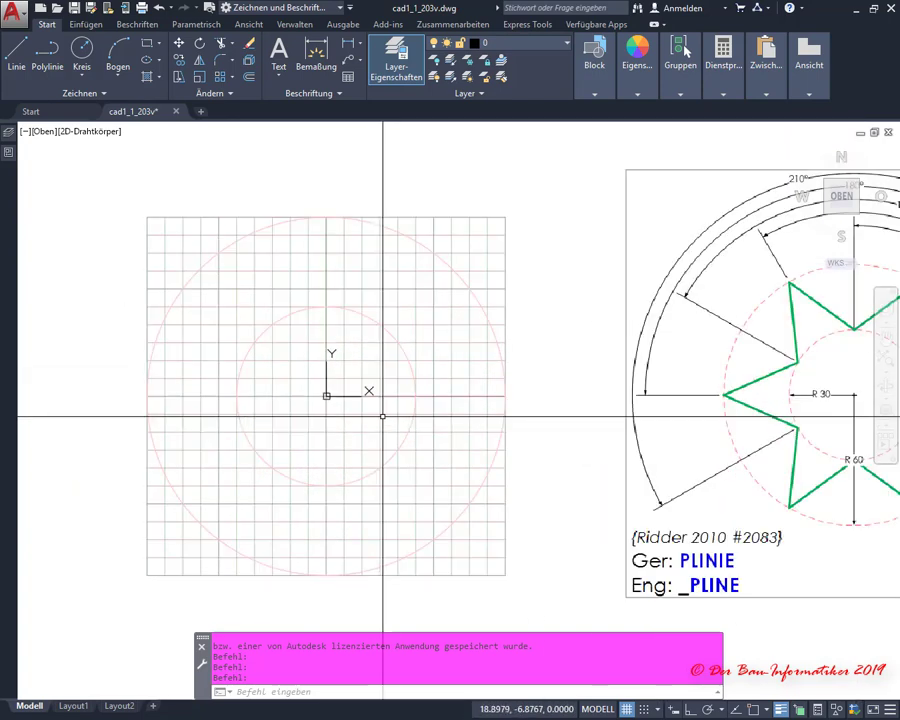
middle_click_drag(383, 415, 106, 397)
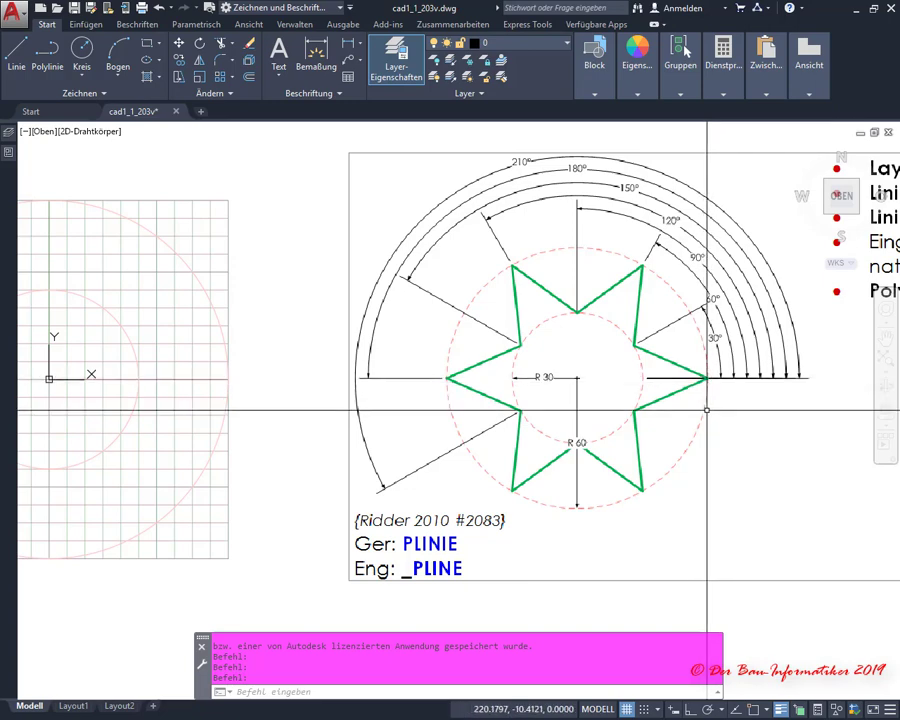
scroll(707, 410, "down", 2)
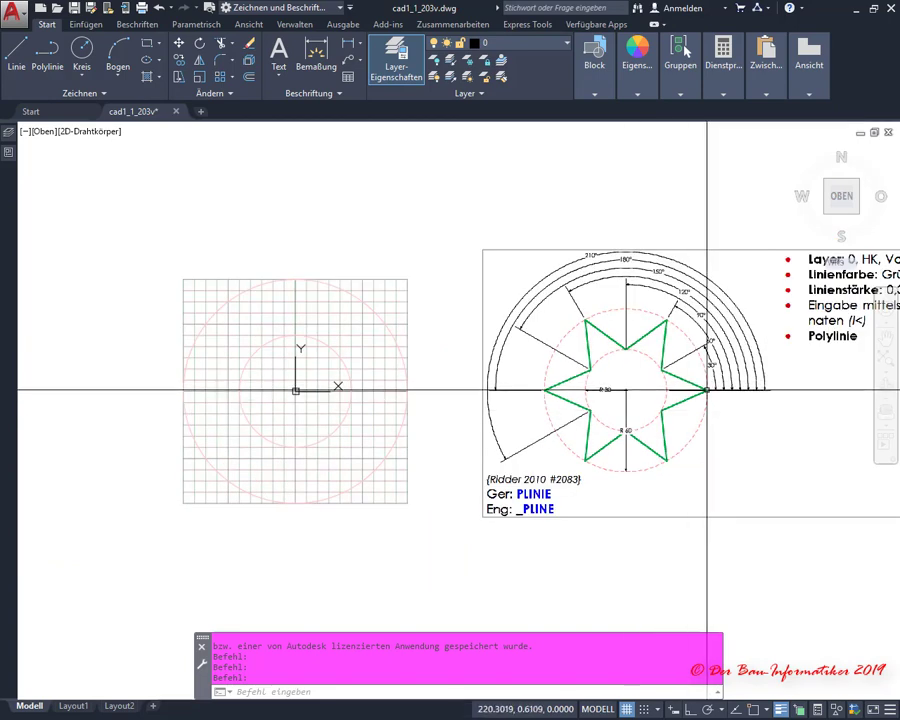
scroll(707, 390, "up", 2)
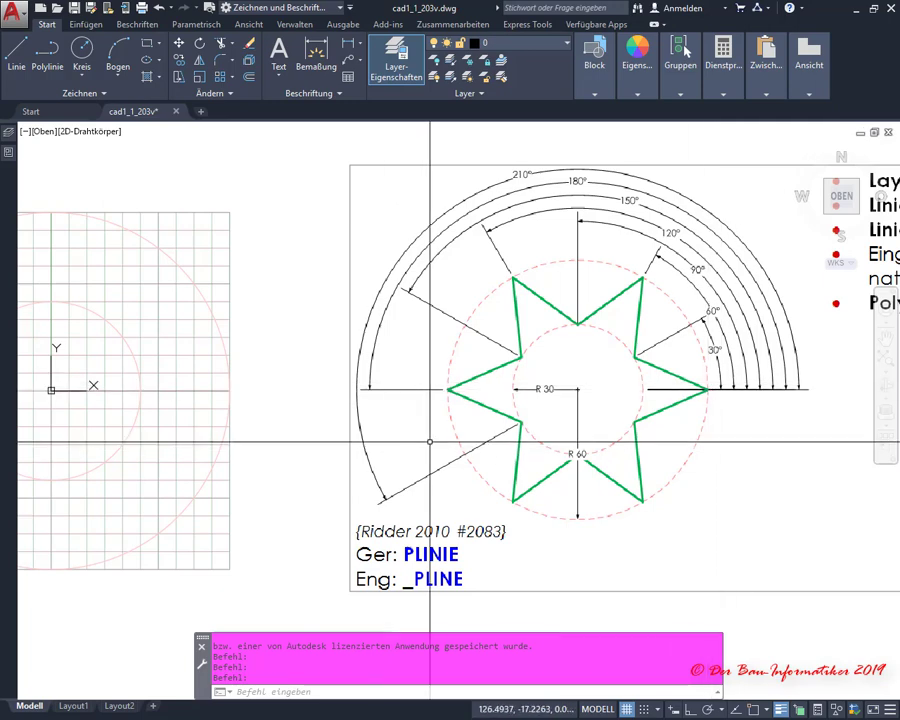
middle_click_drag(449, 436, 560, 432)
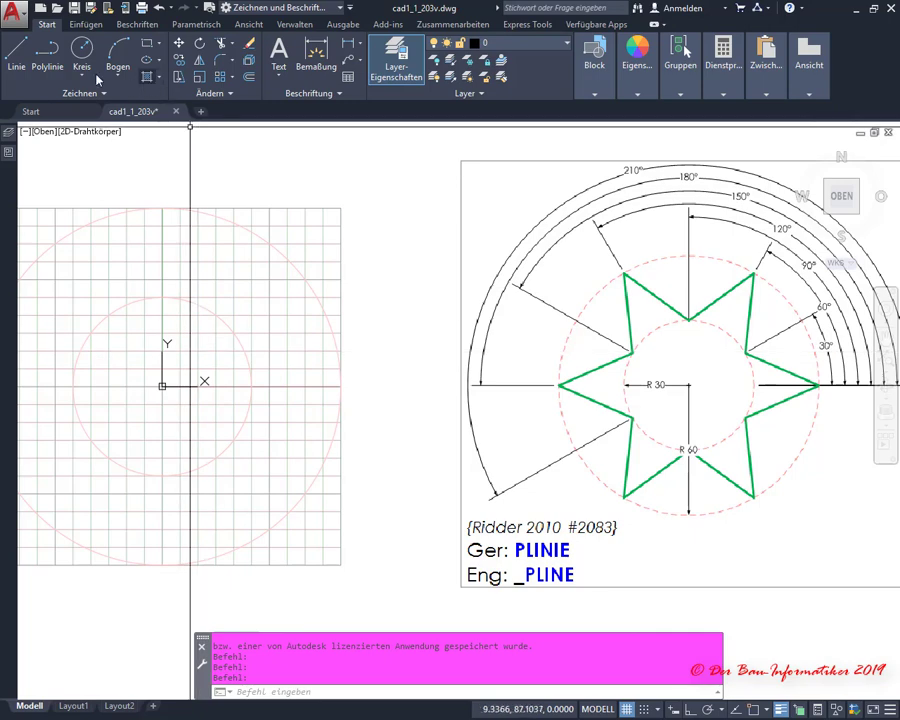
Launch Polylinie from the Zeichnen panel and enter 60<0 as its start point
left_click(46, 59)
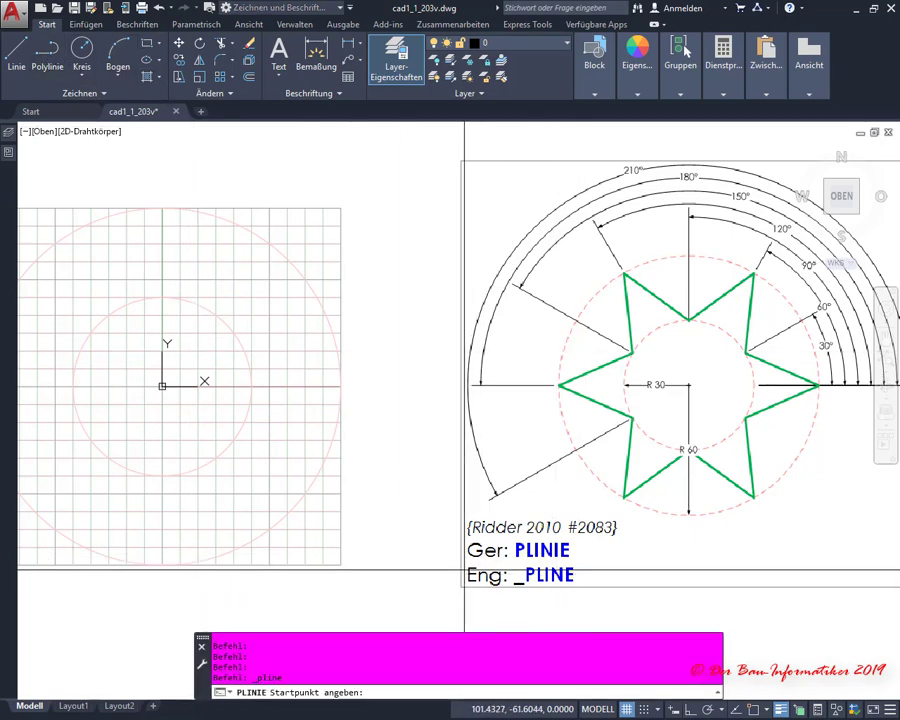
type("60<")
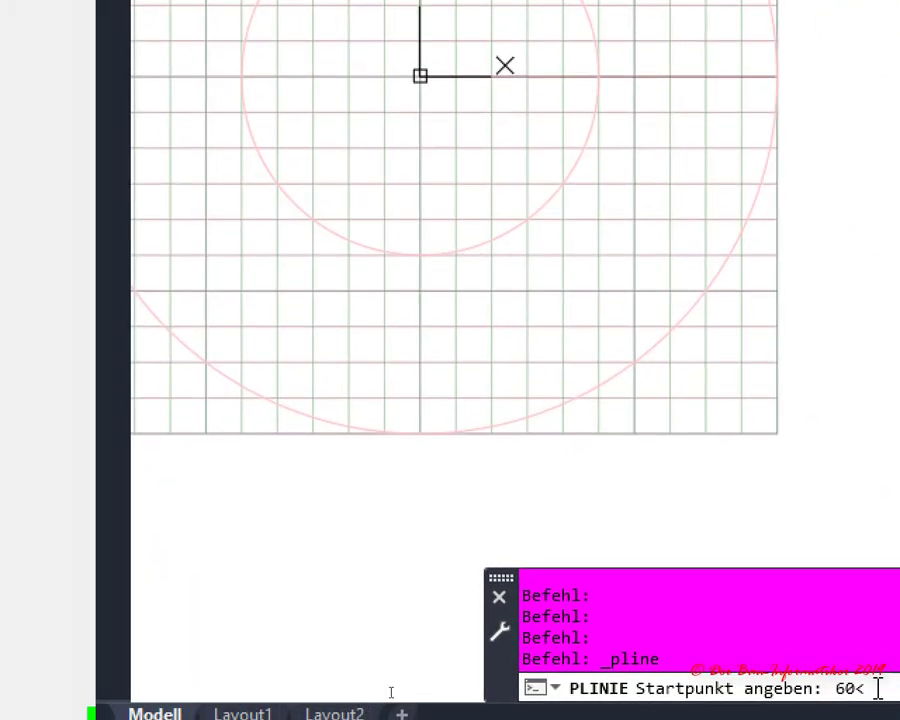
type("0")
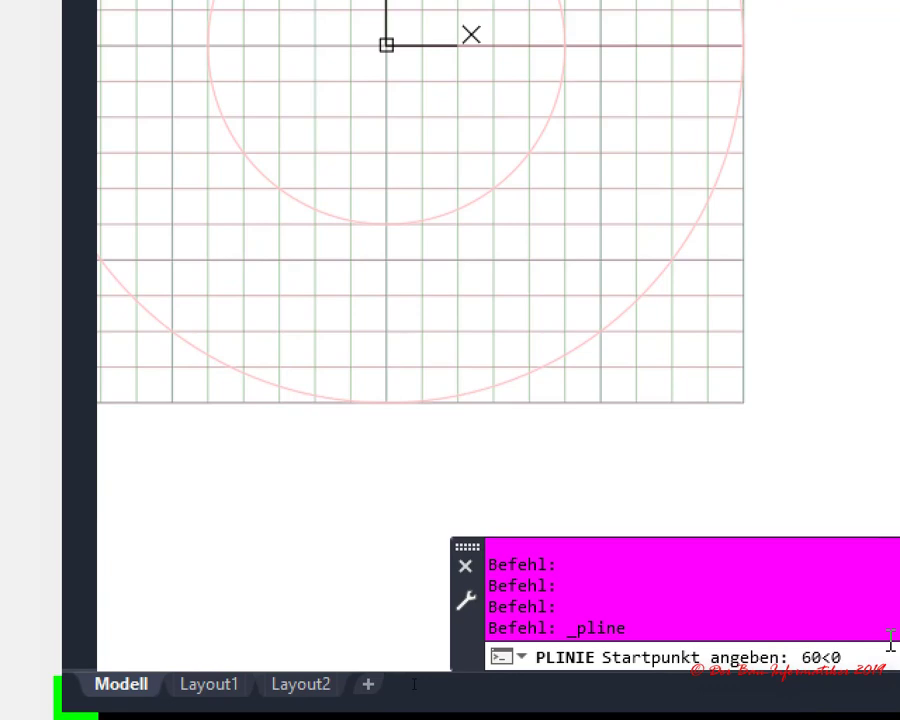
Confirm the 60<0 start point and add star vertices at 30<30 and 60<60
key("Return")
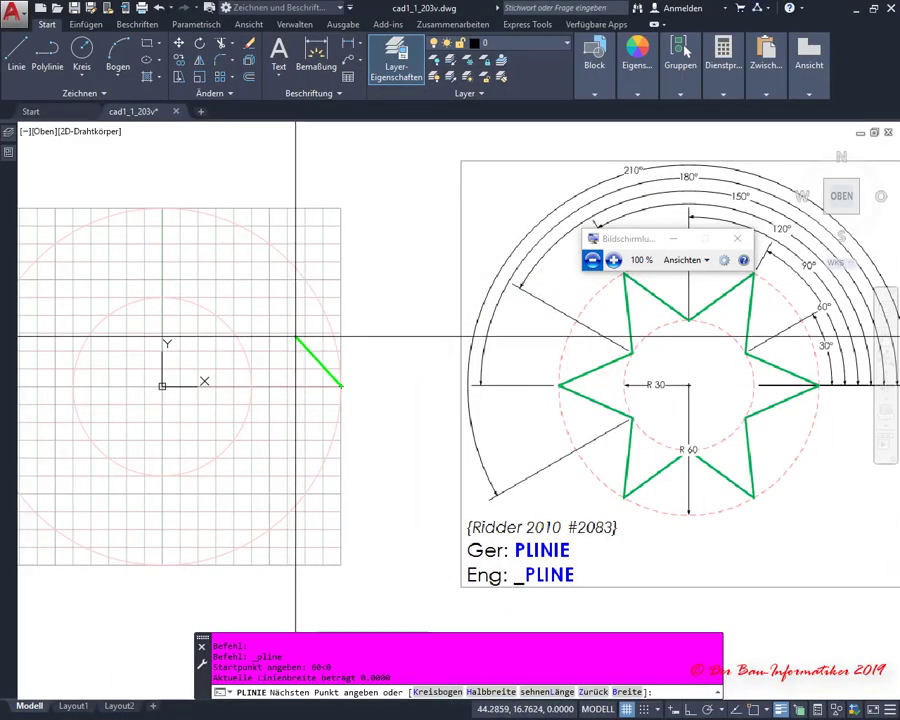
left_click_drag(605, 240, 882, 292)
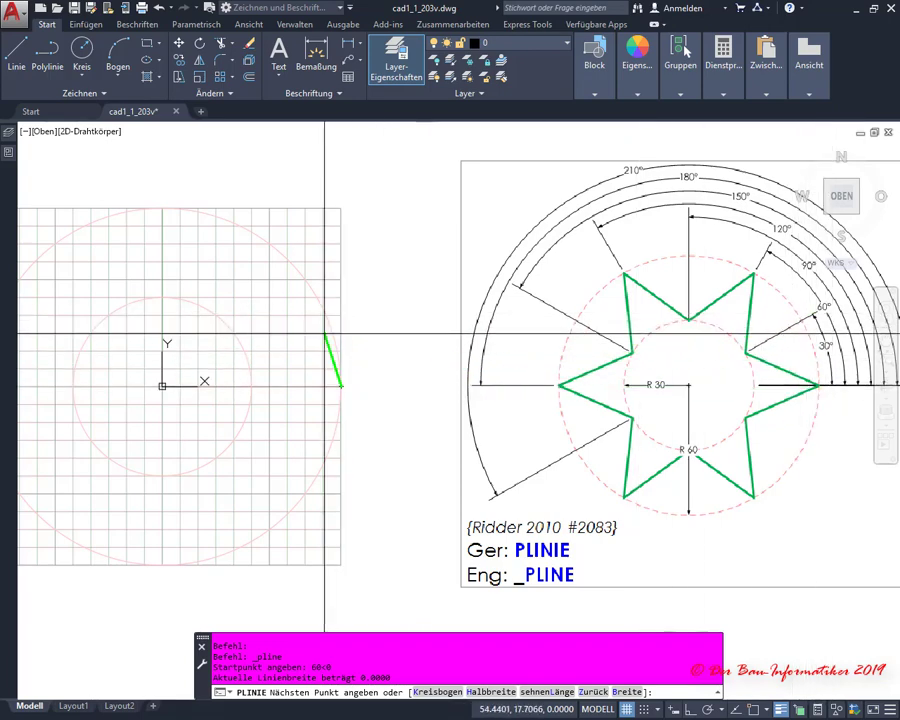
type("30<30")
key("Return")
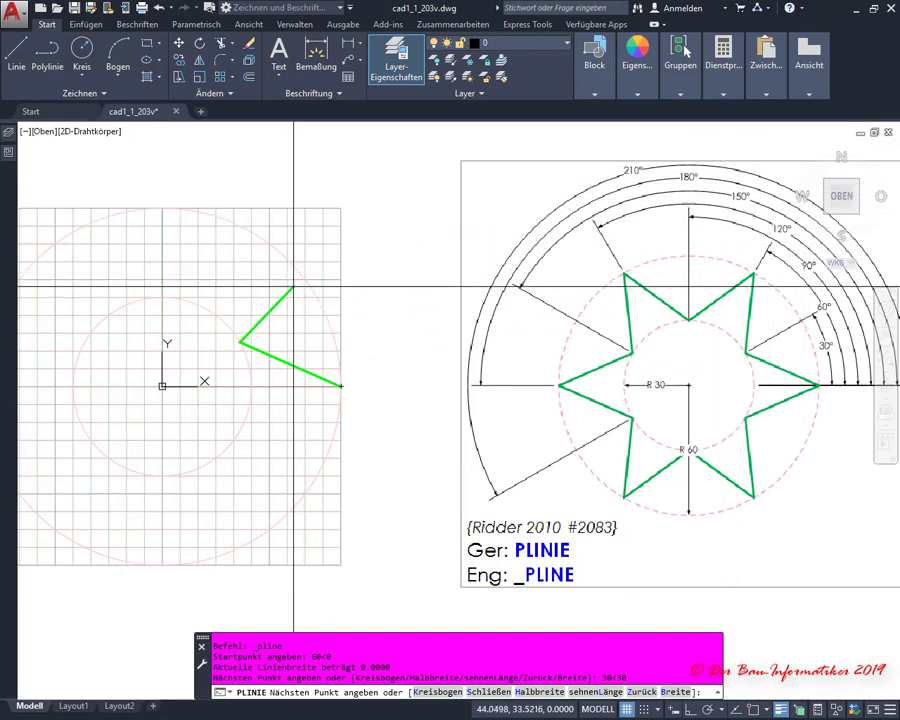
type("60<")
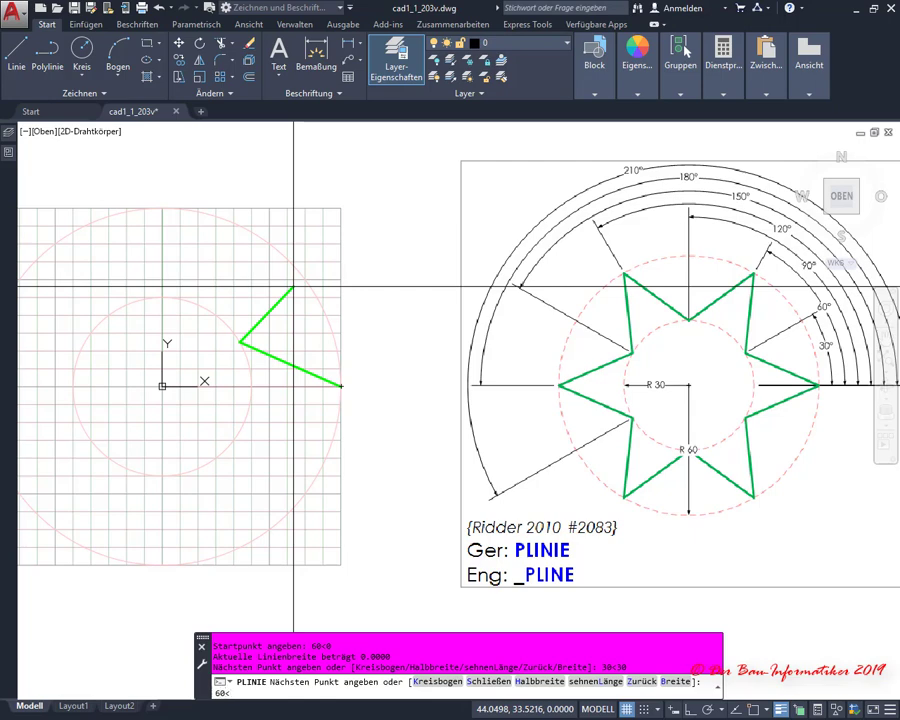
type("60")
key("Return")
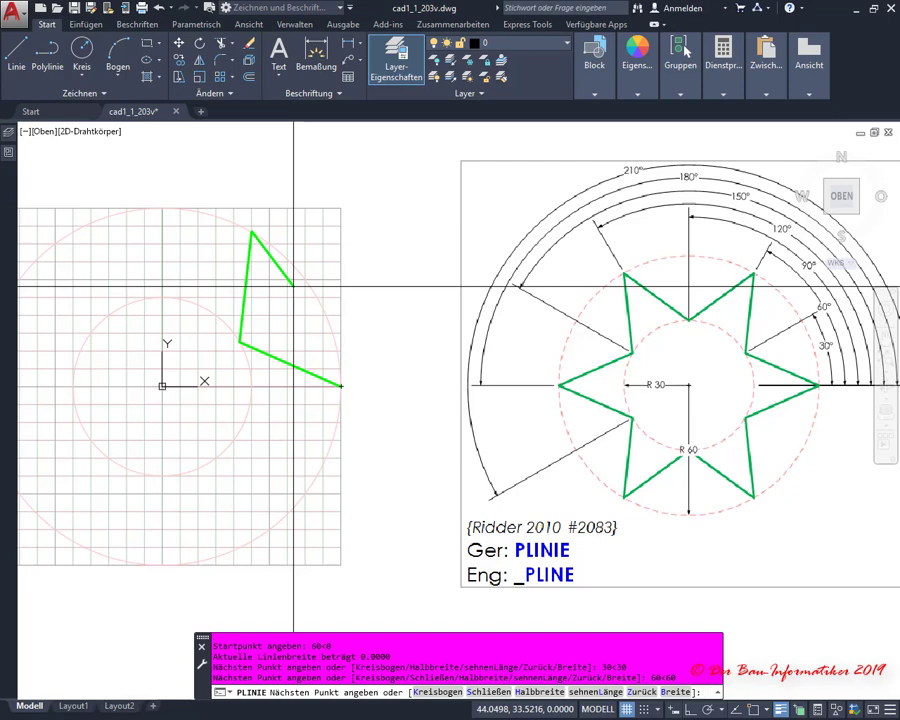
Add star vertices at 30<60, 60<120, 30<150 and the left tip 60<180
type("30<")
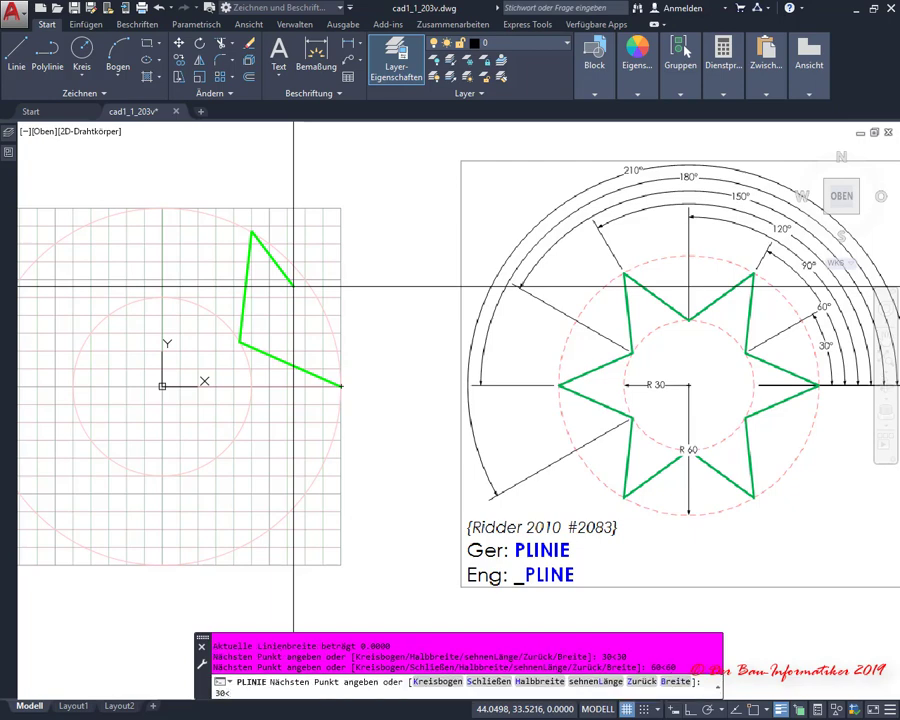
type("60")
key("Return")
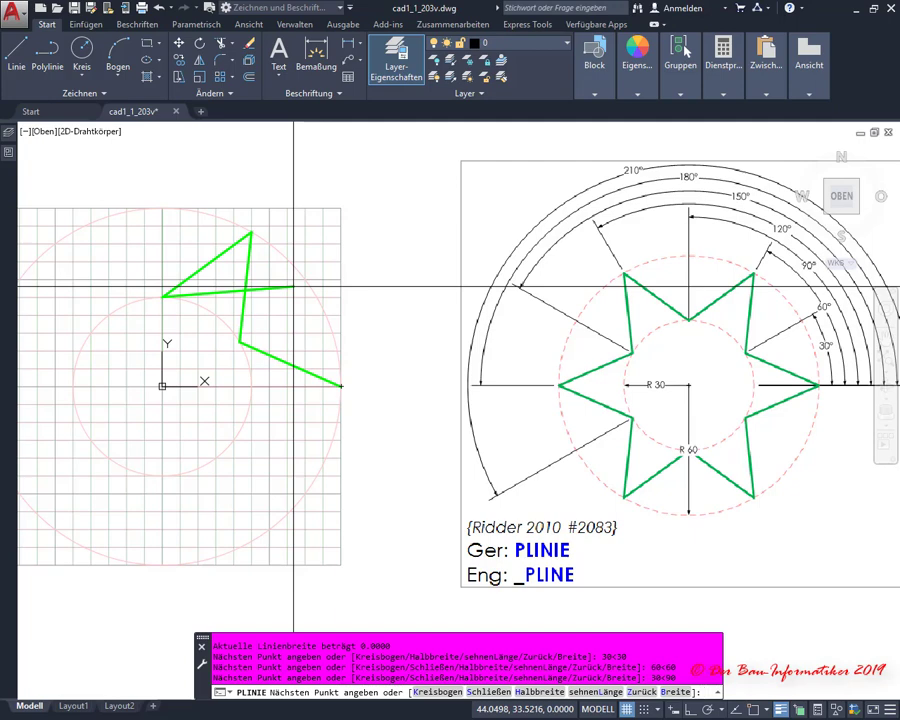
type("<")
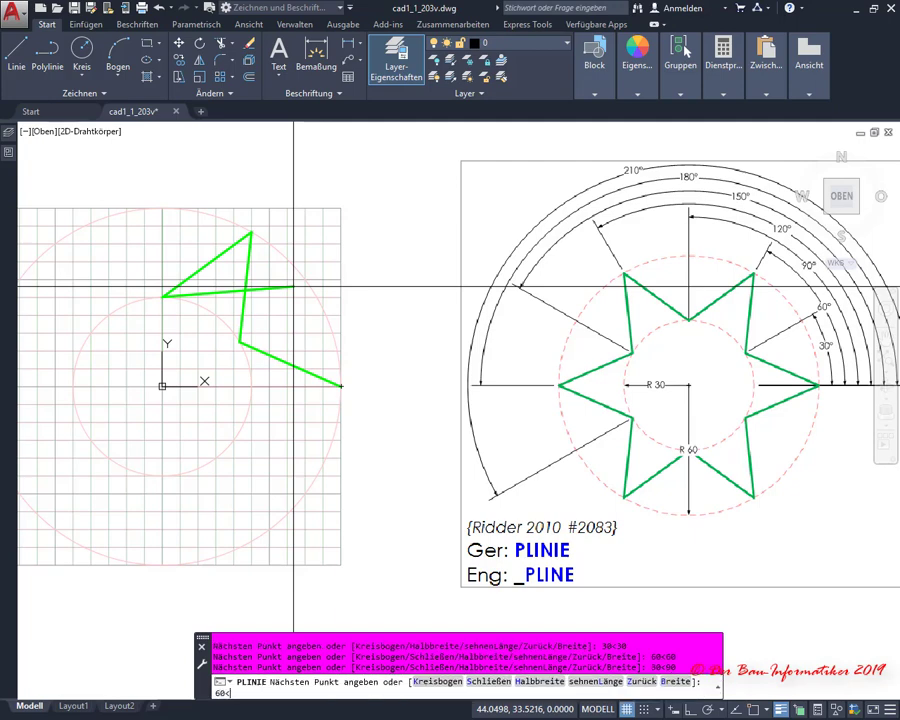
type("12")
type("0")
key("Return")
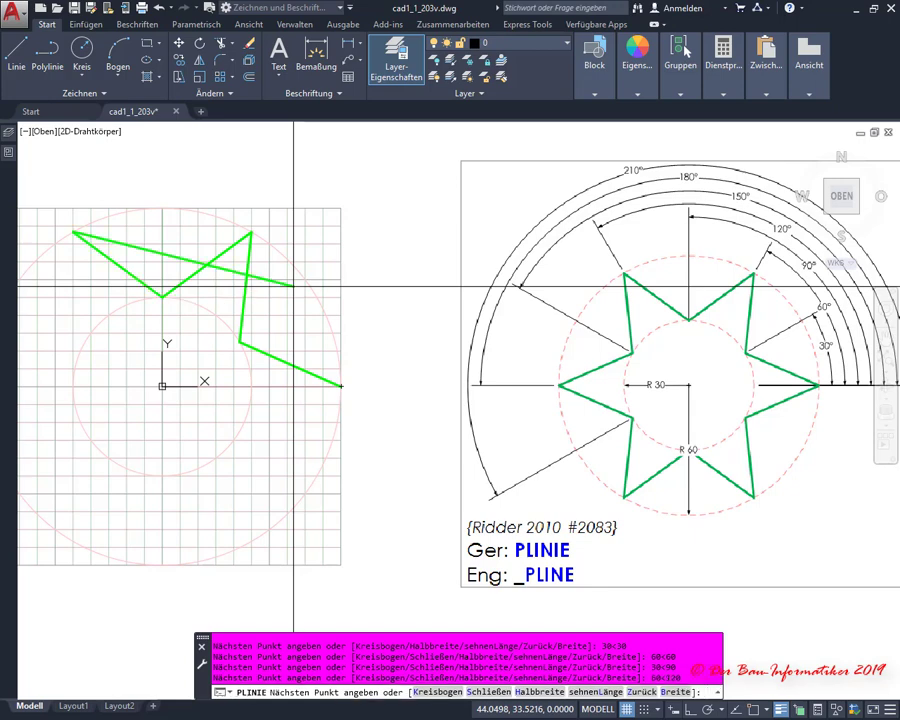
type("30<")
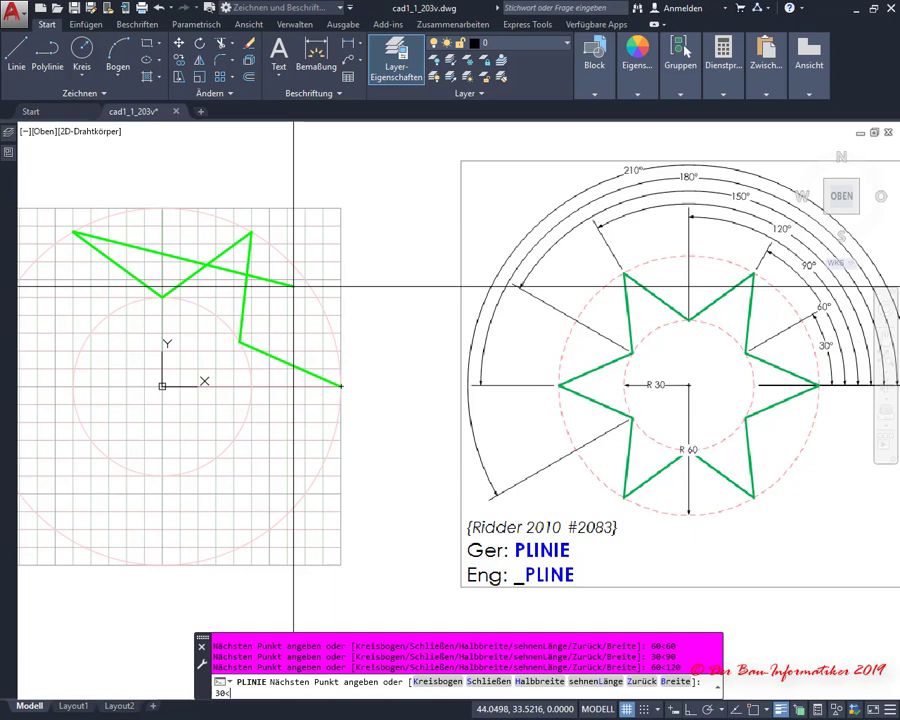
type("1")
type("50")
key("Return")
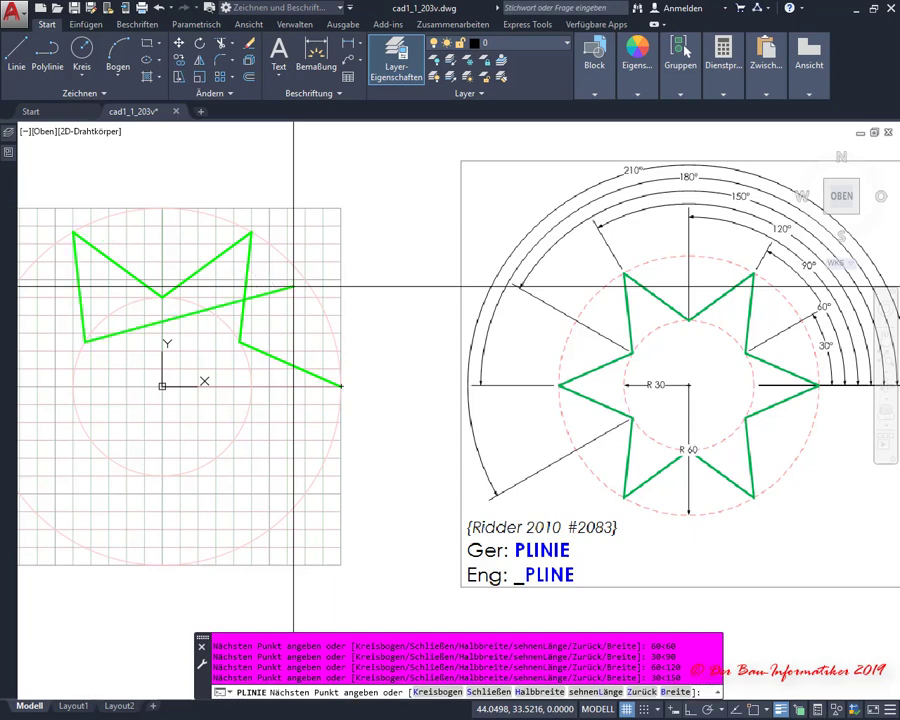
type("60<")
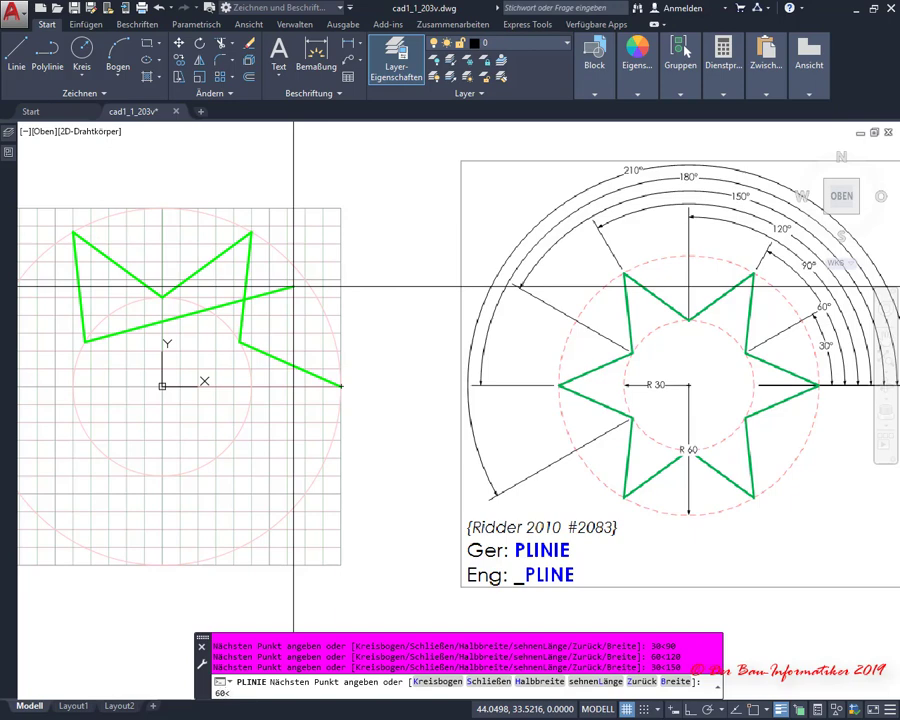
type("180")
key("Return")
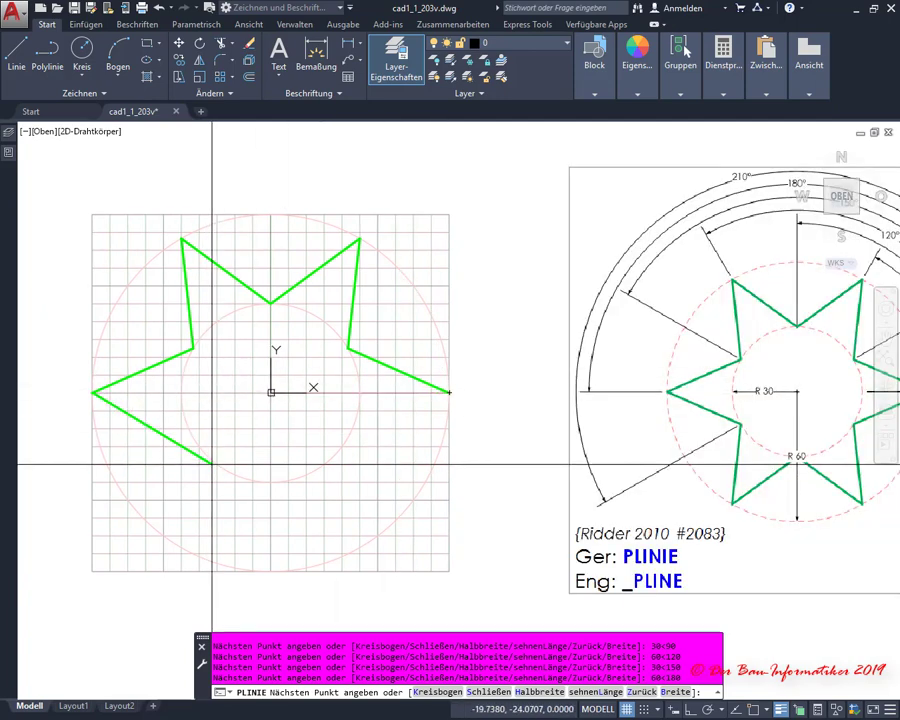
Add a polyline vertex at 30<300, landing below the star's left tip
type("30<")
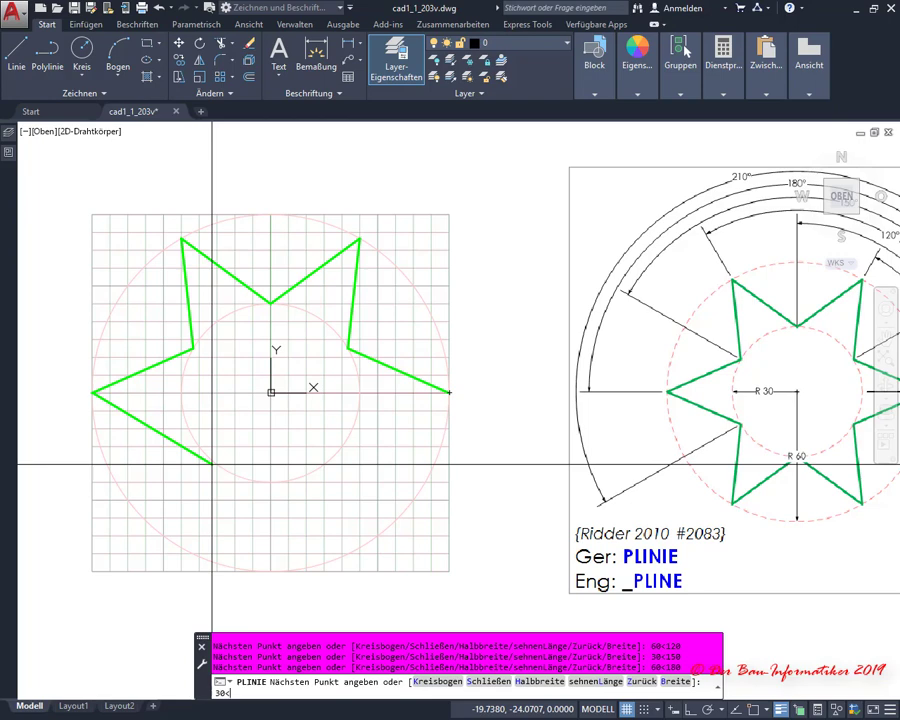
type("300")
key("Return")
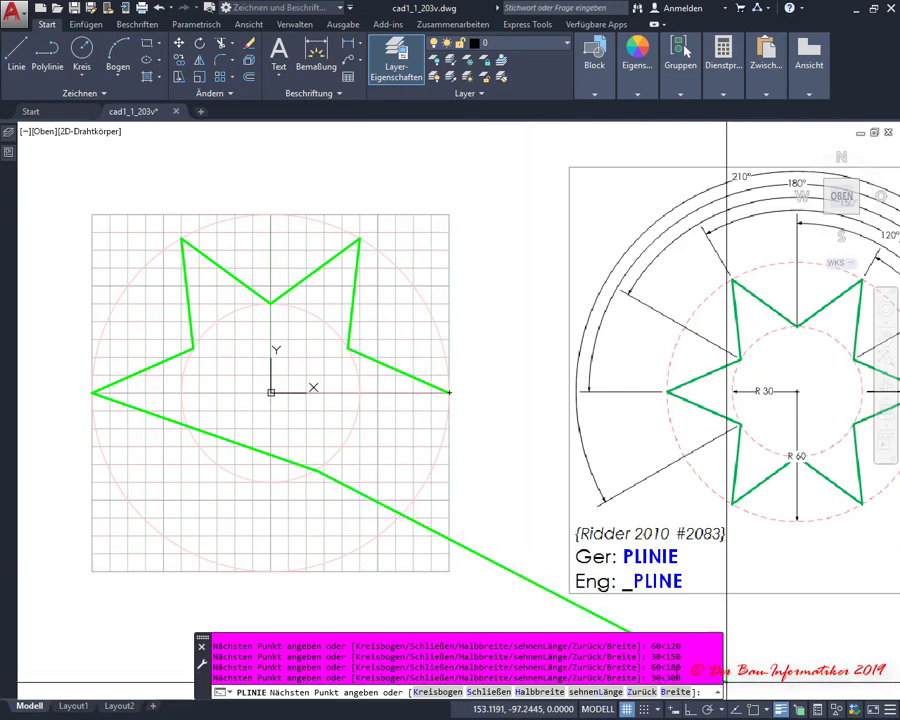
Undo the misplaced vertex with Zurück and add vertices 30<210 and 60<240
left_click(642, 692)
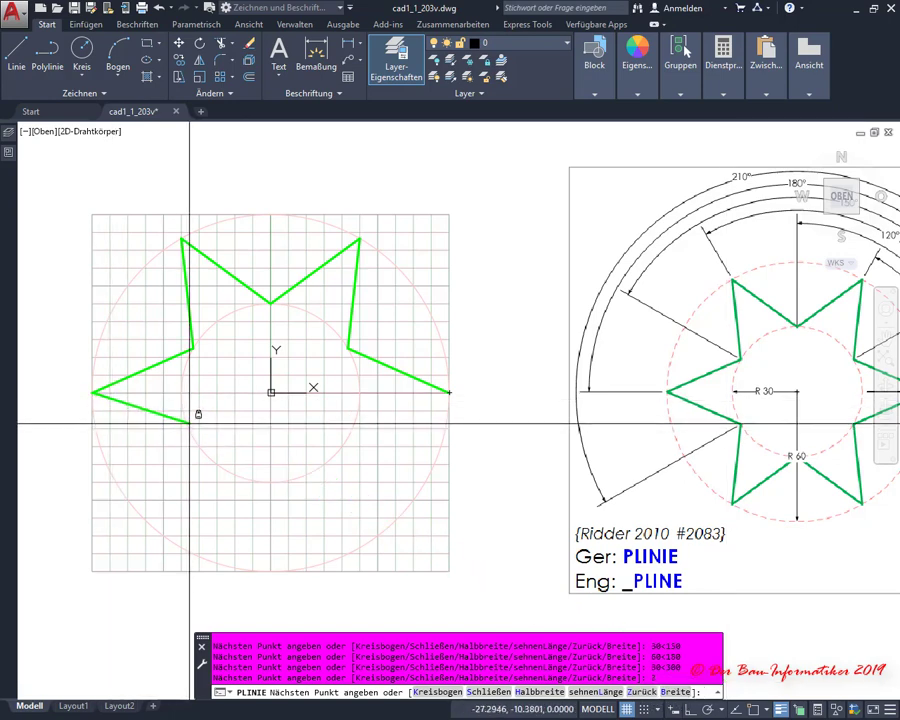
type("30<")
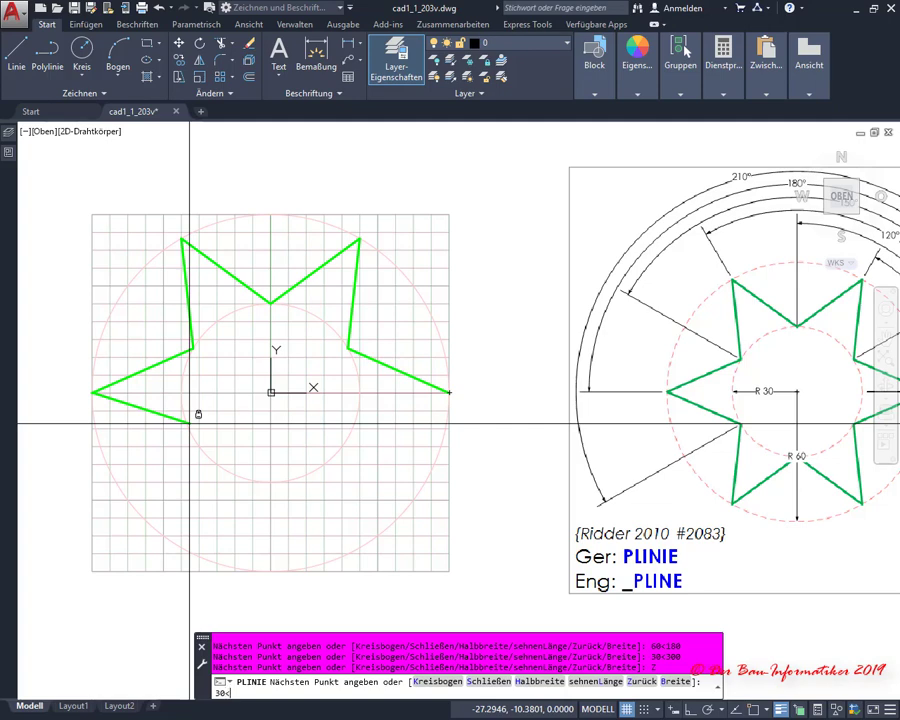
type("210")
key("Return")
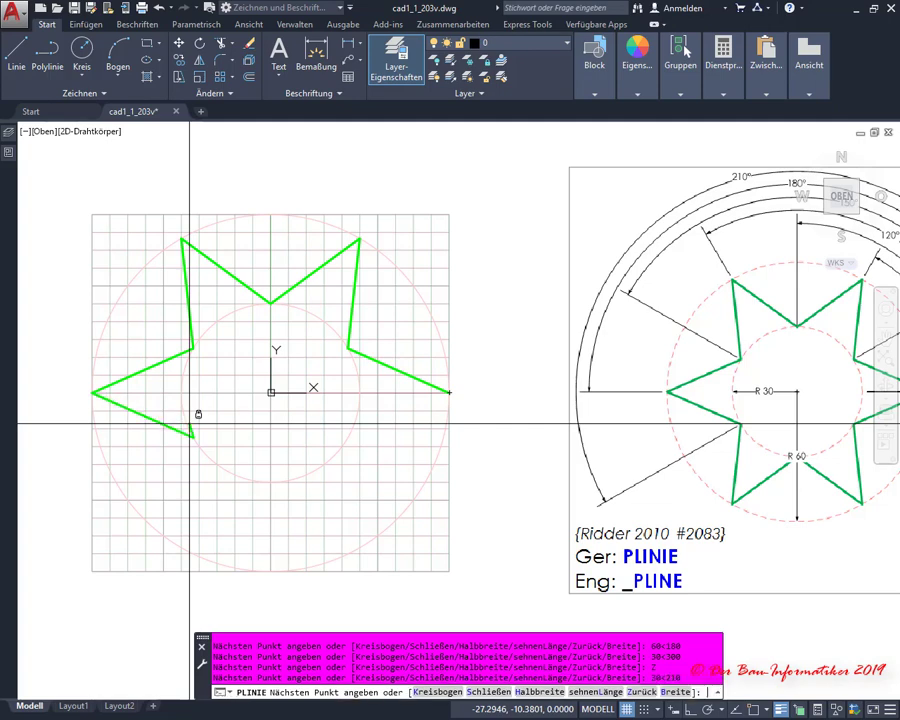
type("6")
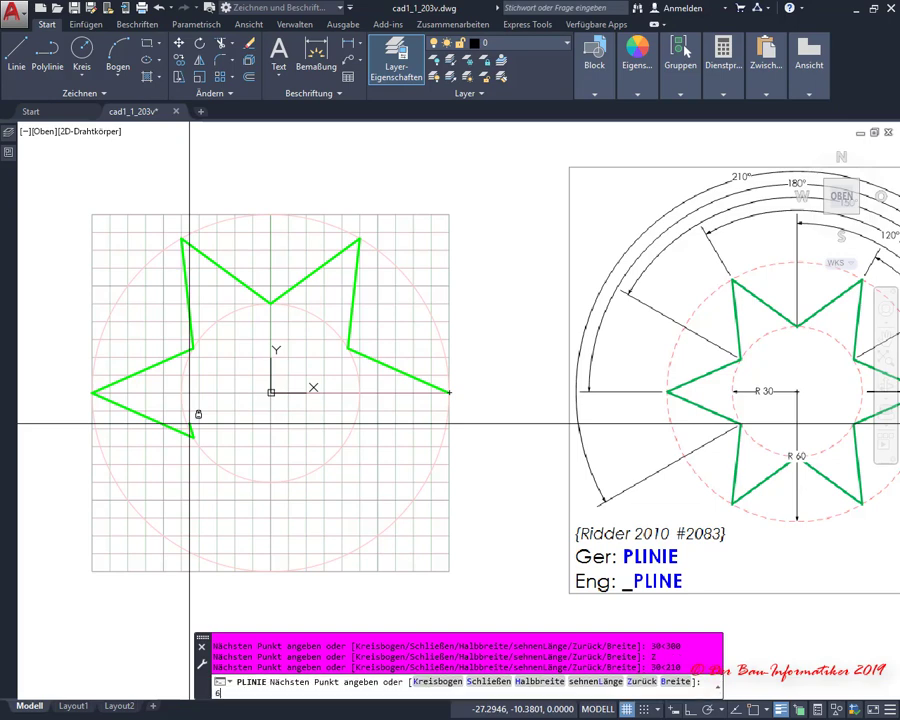
type("0<")
type("240")
key("Return")
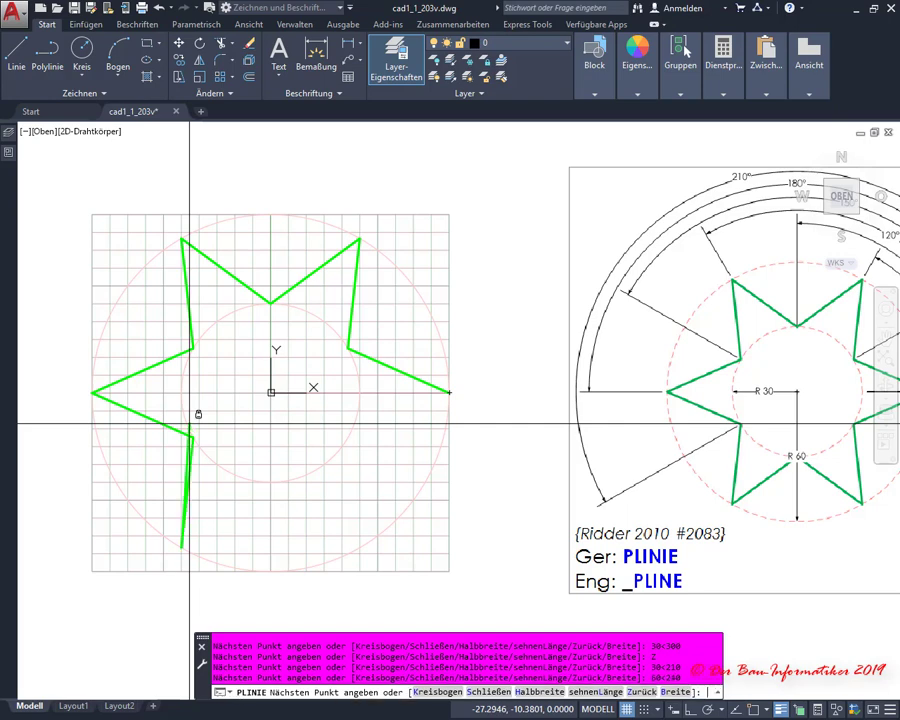
Add vertices 30<270, the 60<300 tip and the star's last inner vertex
type("30")
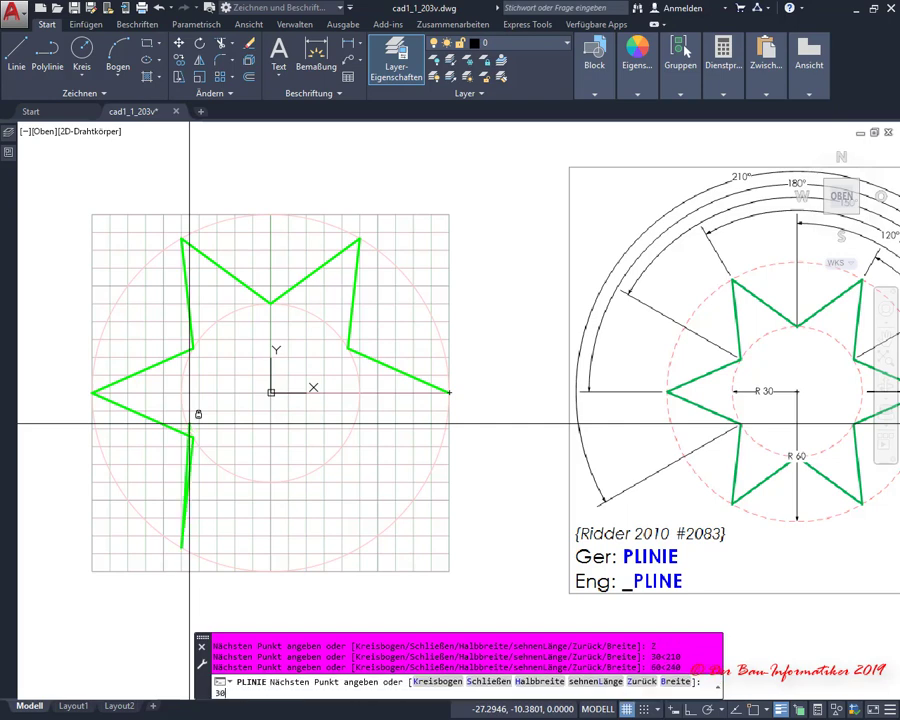
type("<270")
key("Return")
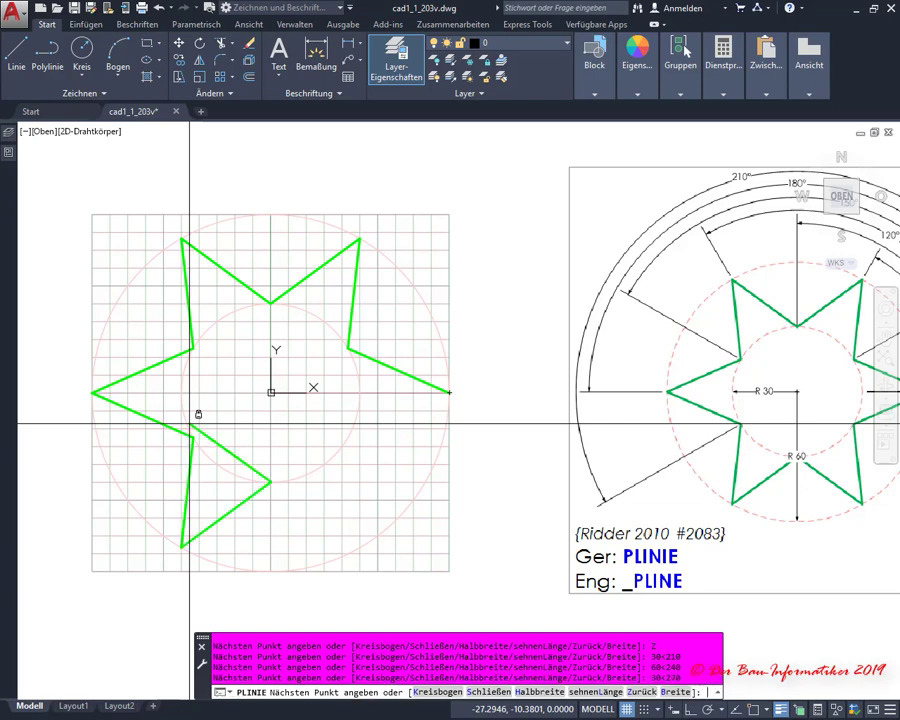
type("6")
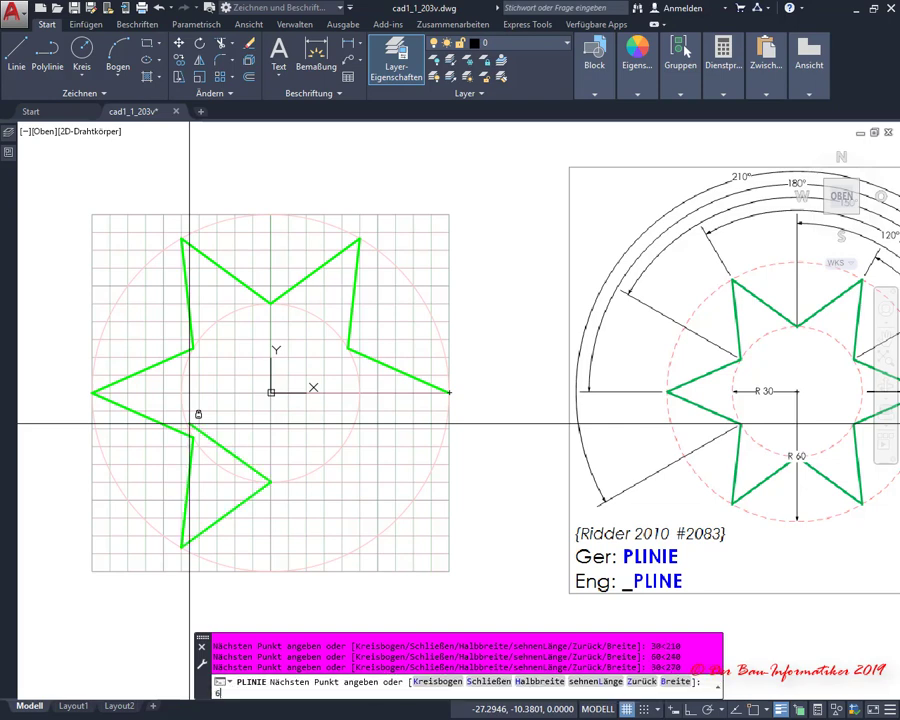
type("0<3")
type("00")
key("Return")
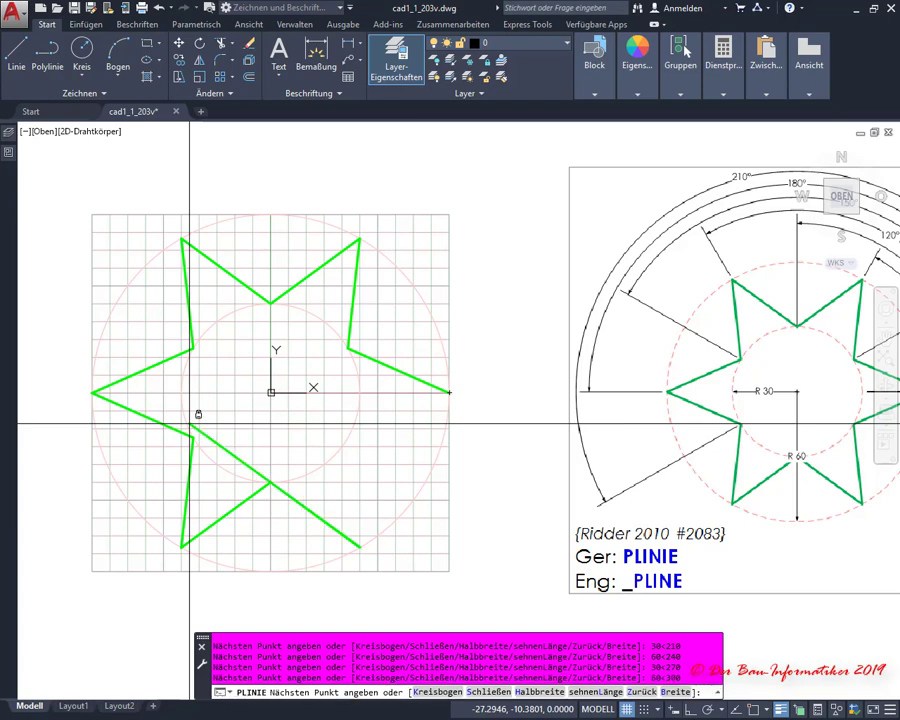
type("30<")
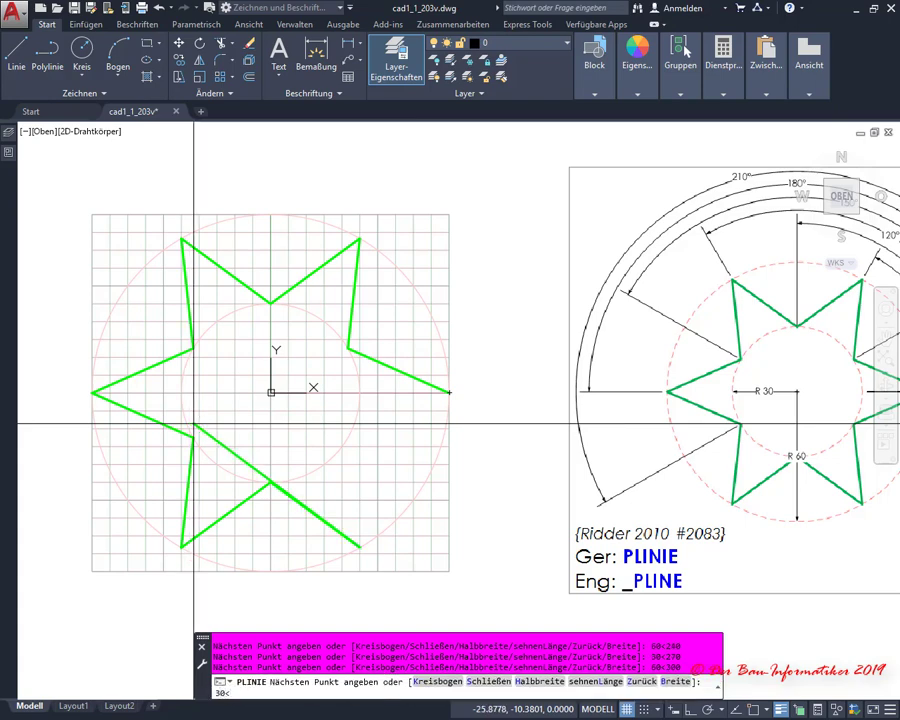
type("300")
key("Return")
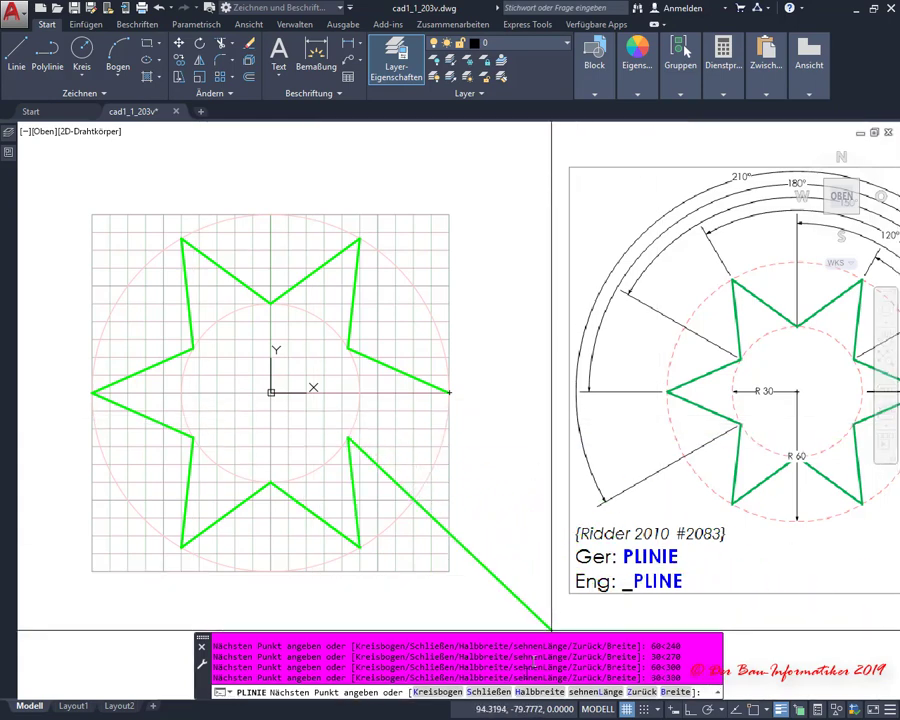
Close the polyline back to 60<0 and pan to compare the star with the reference template
left_click(489, 693)
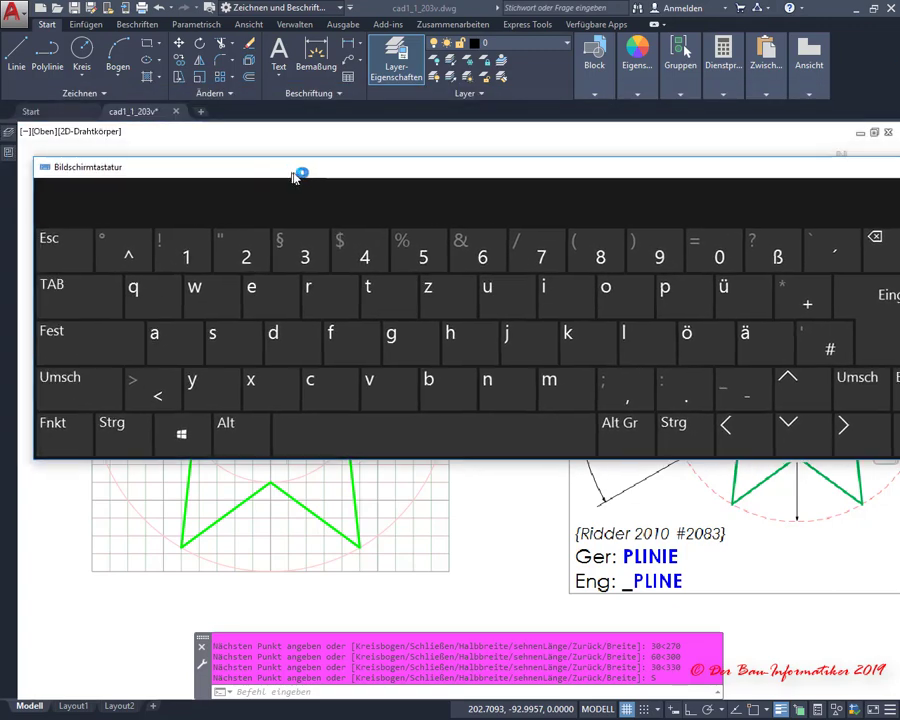
left_click_drag(296, 176, 334, 180)
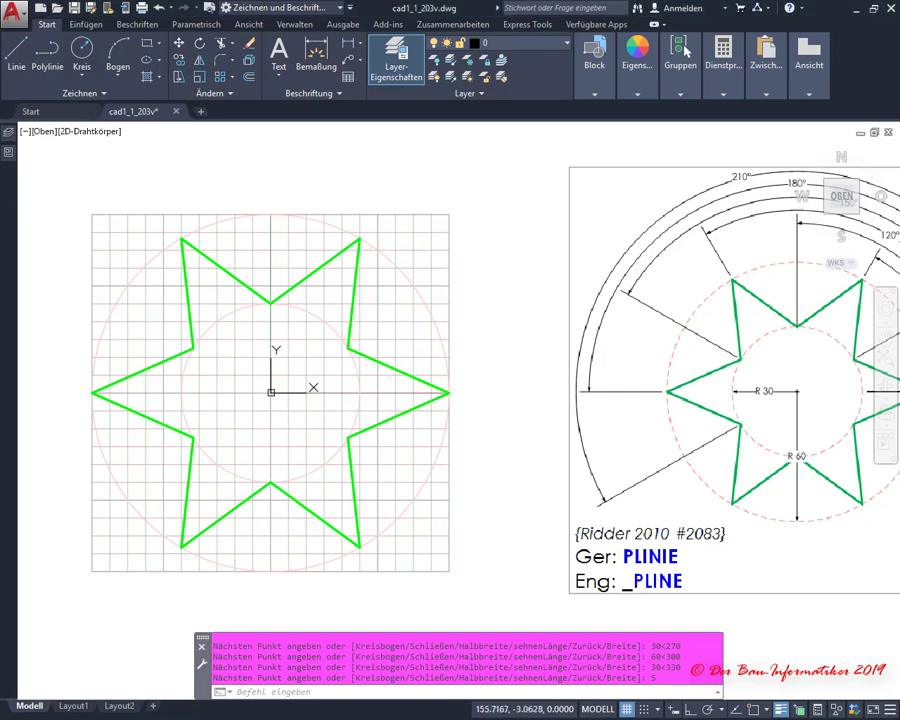
middle_click_drag(610, 399, 332, 402)
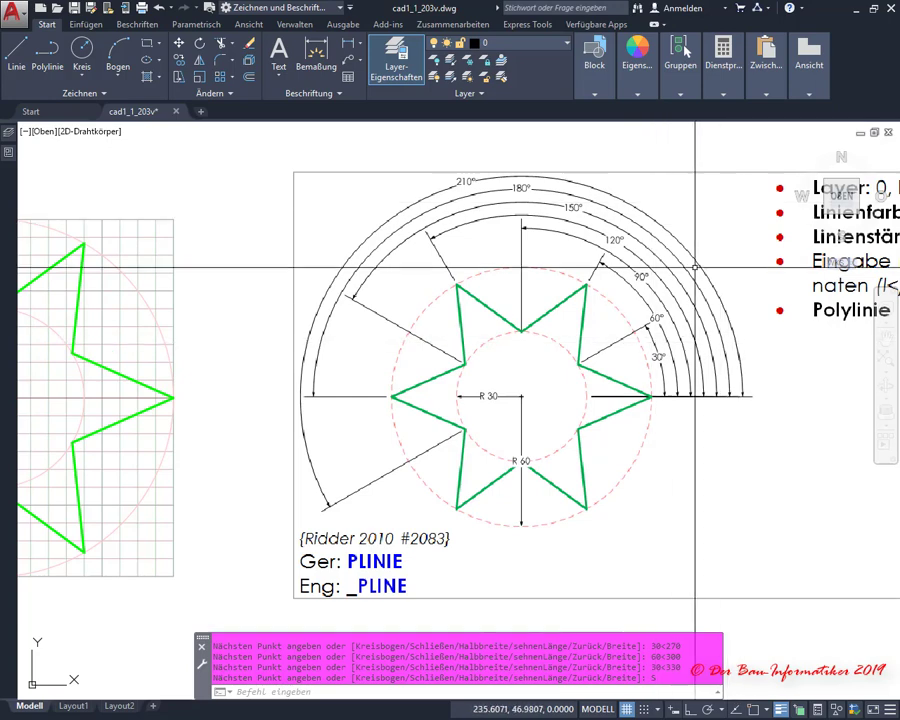
middle_click_drag(647, 389, 758, 403)
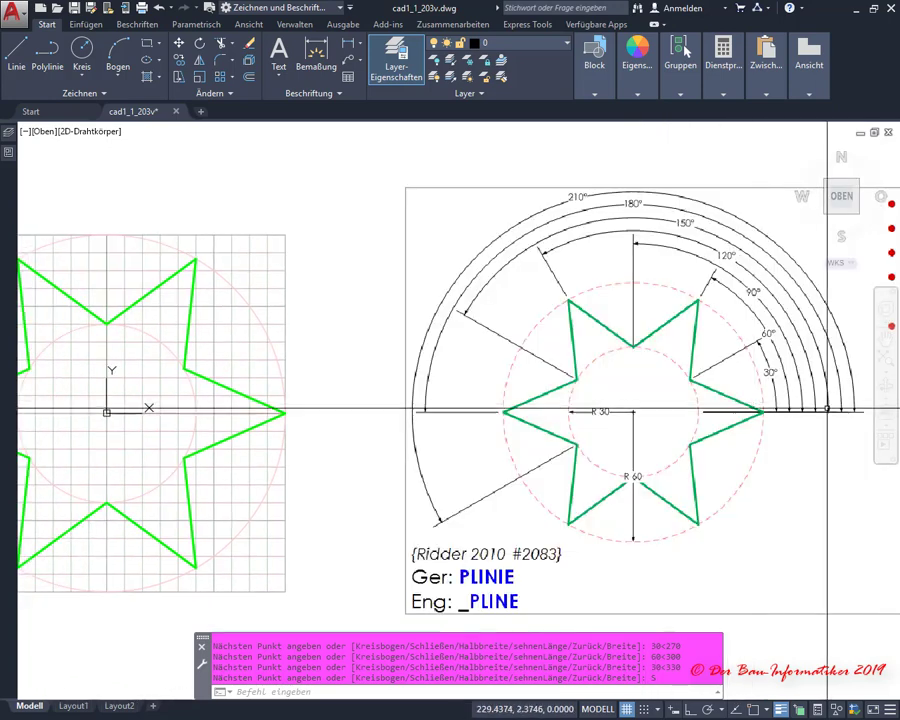